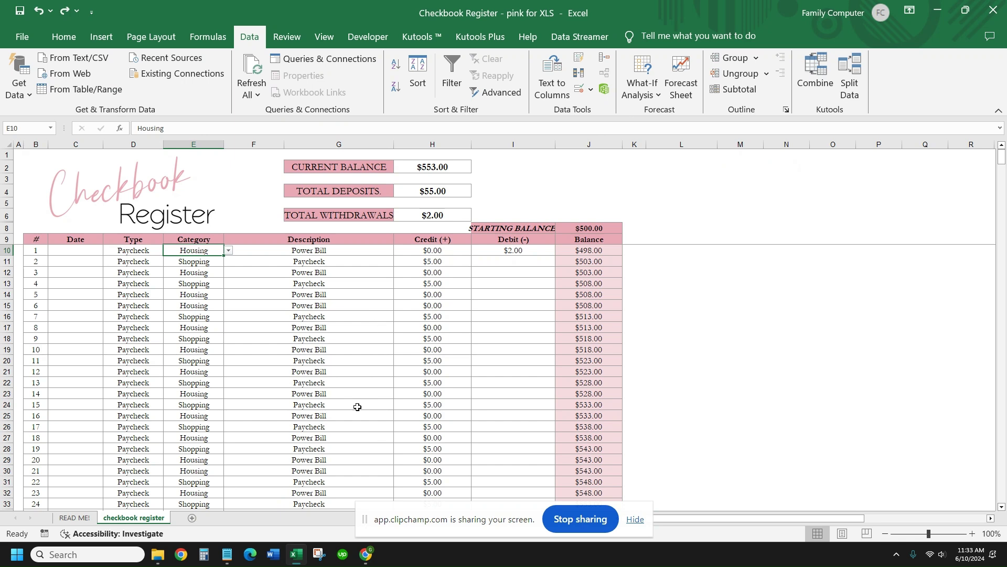
Review the current Category choices for E10 and Type choices for D10, ending on E10
left_click(182, 263)
left_click(185, 251)
left_click(229, 252)
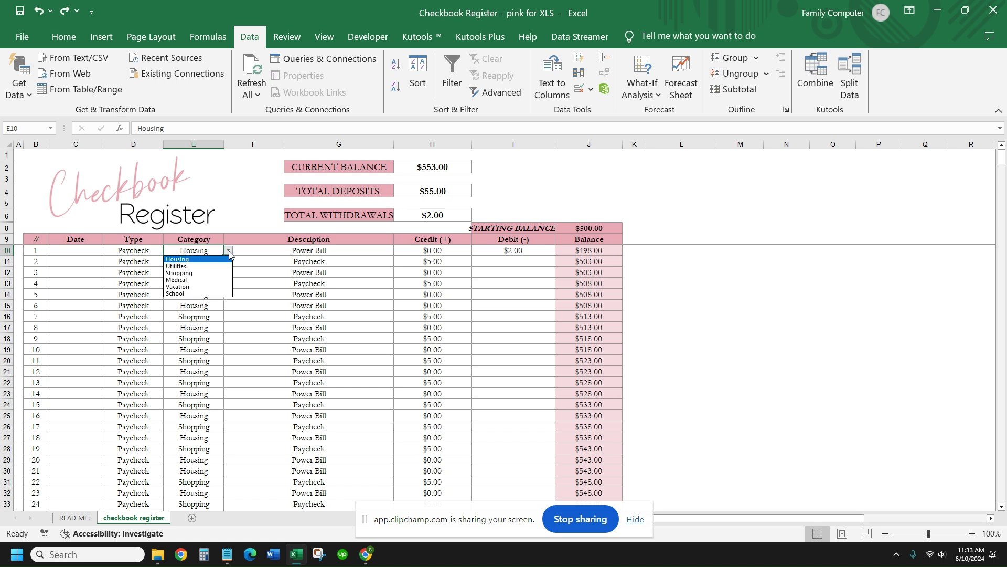
left_click(208, 261)
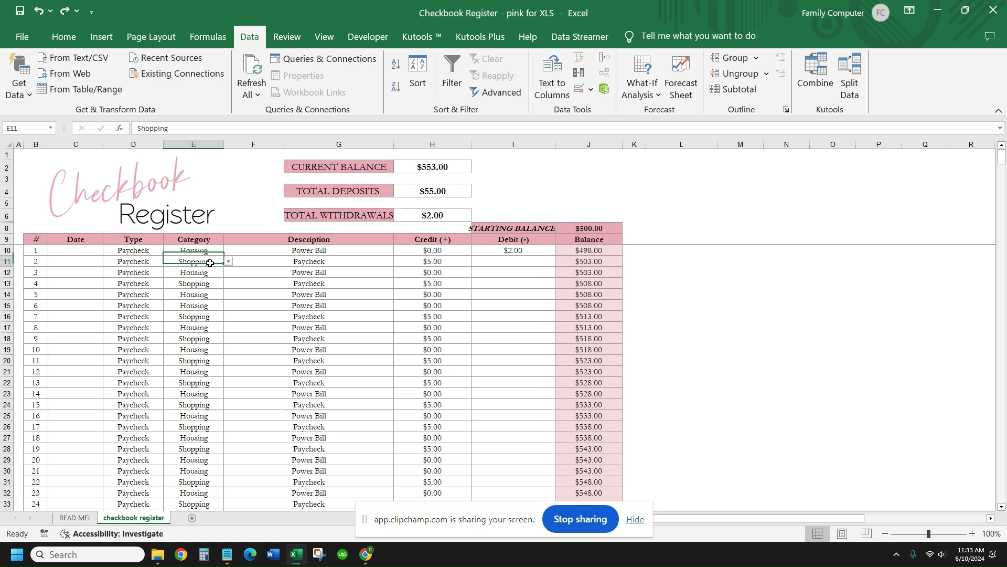
left_click(214, 251)
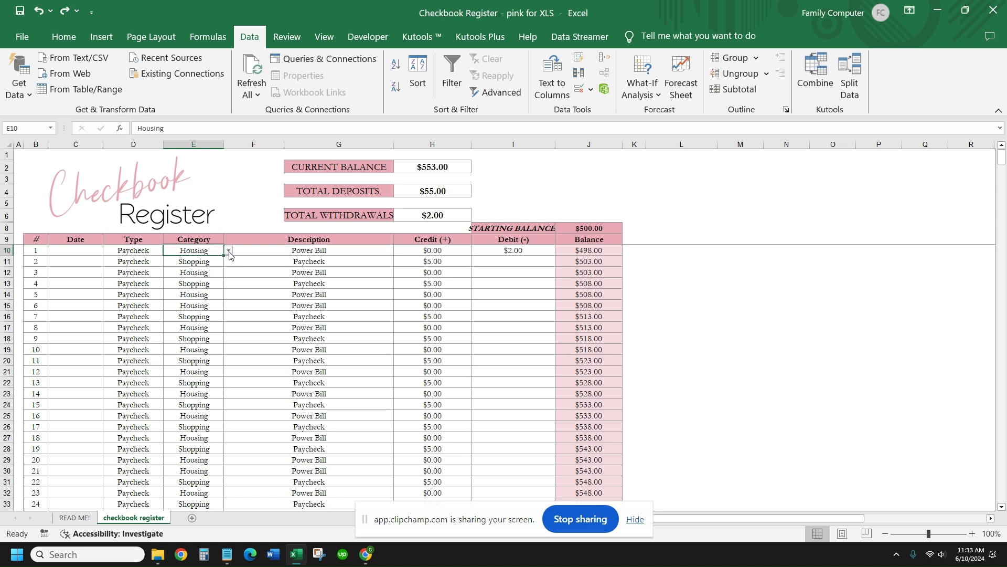
left_click(229, 252)
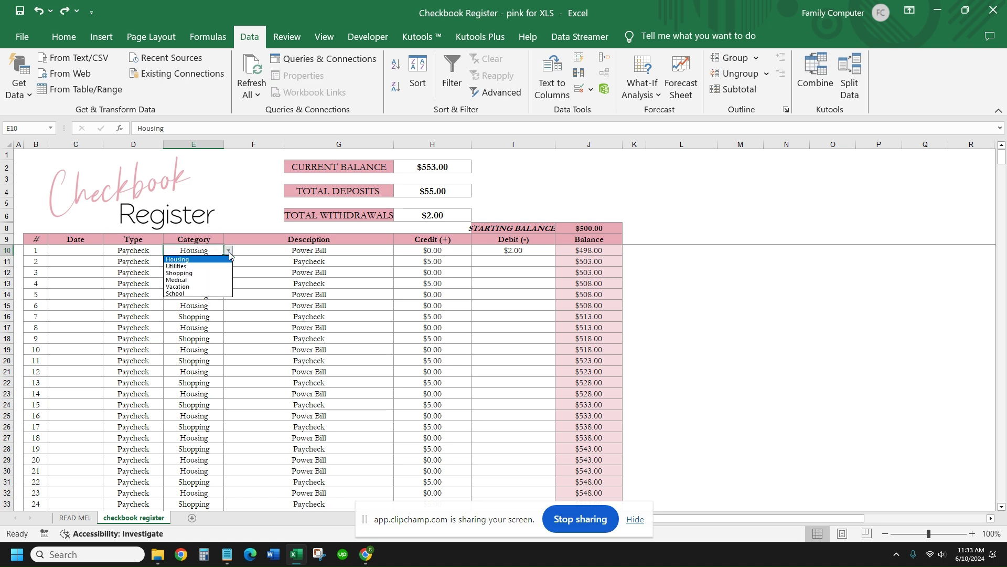
left_click(143, 252)
left_click(143, 252)
left_click(167, 254)
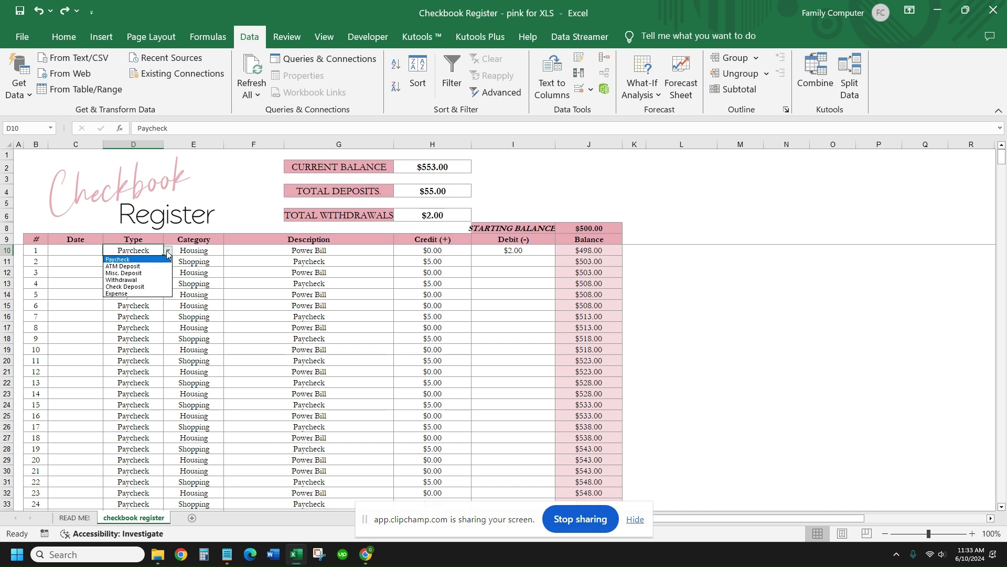
left_click(199, 254)
left_click(200, 251)
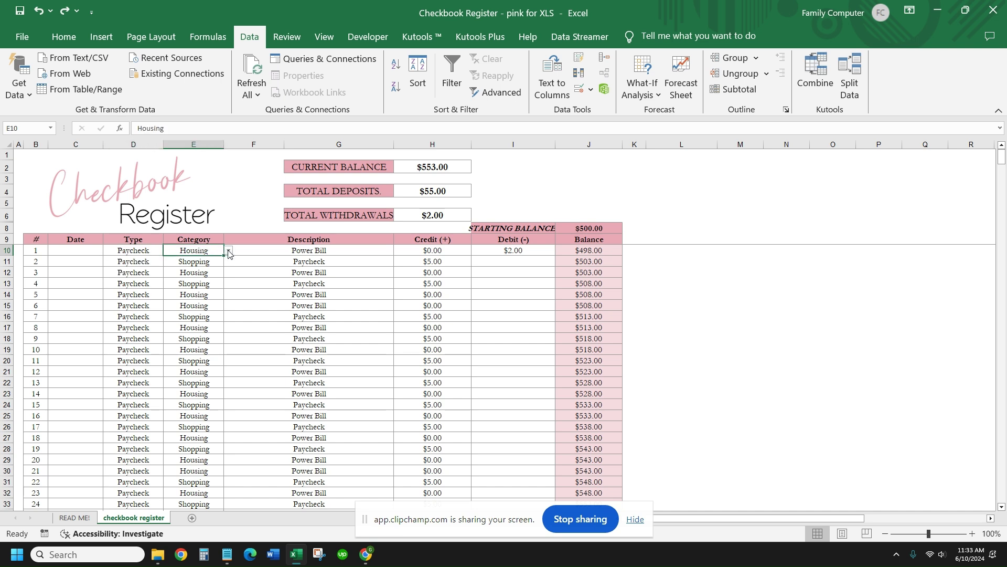
Open the Data Validation settings for Category cell E10 from the Data tab
left_click(68, 38)
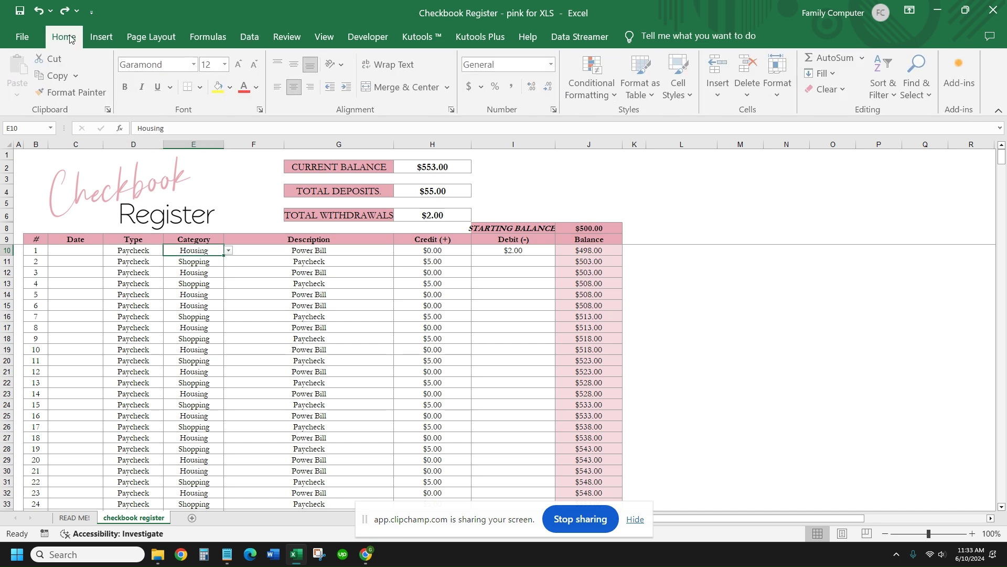
left_click(101, 36)
left_click(151, 37)
left_click(208, 37)
left_click(250, 37)
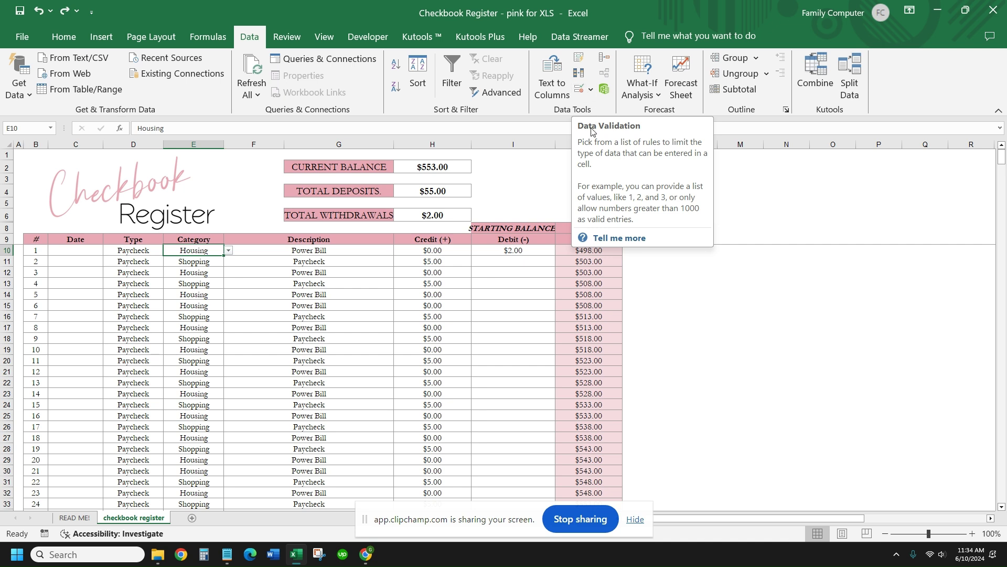
left_click(591, 90)
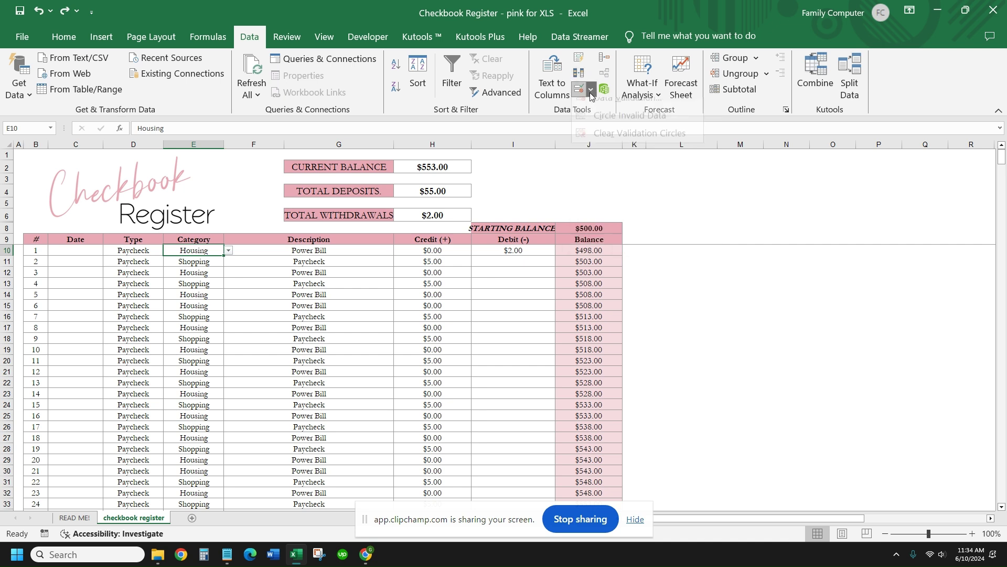
left_click(582, 97)
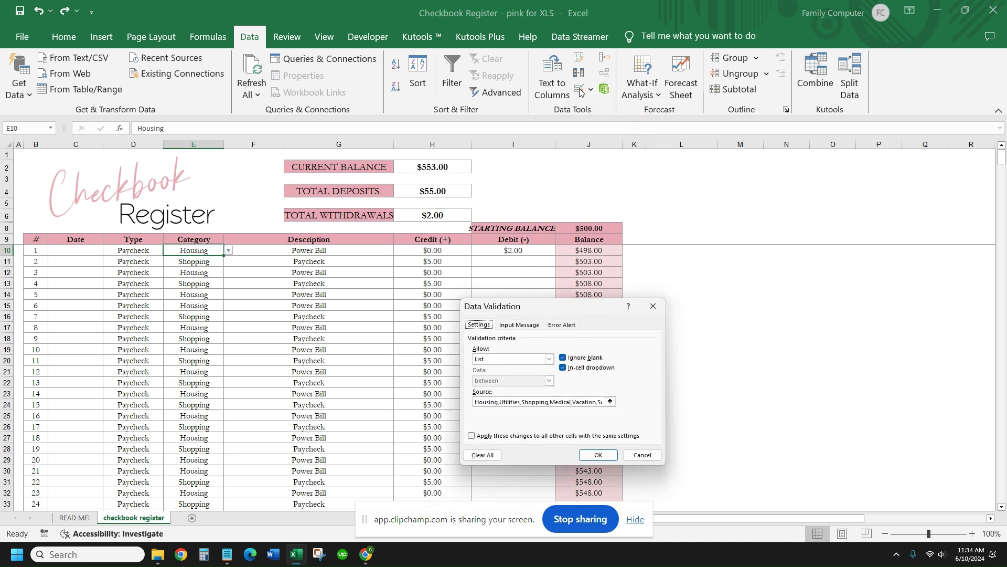
Edit the Source to Housing,Utilities,Shopping,Medical and apply it to all matching cells
left_click(525, 401)
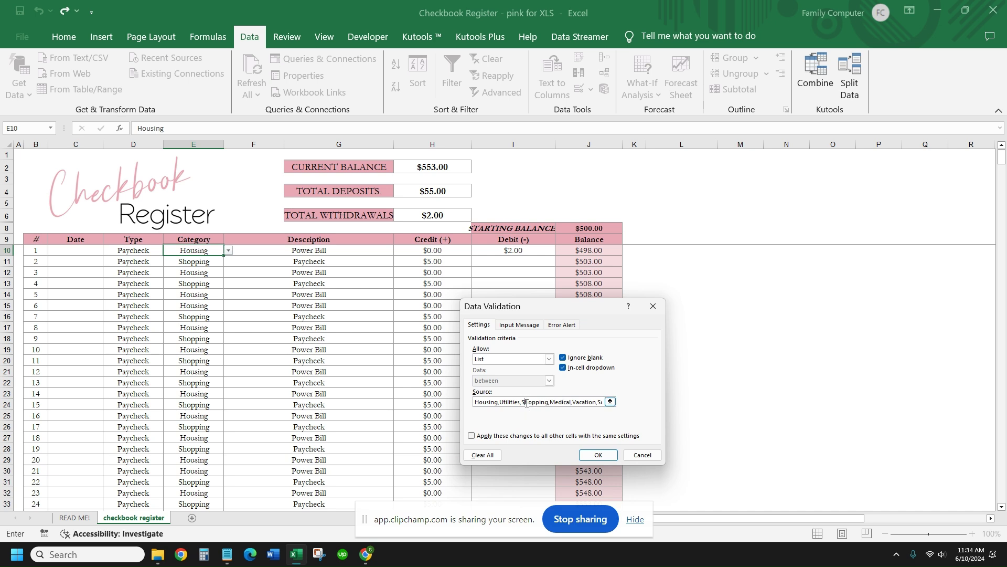
left_click_drag(522, 402, 610, 402)
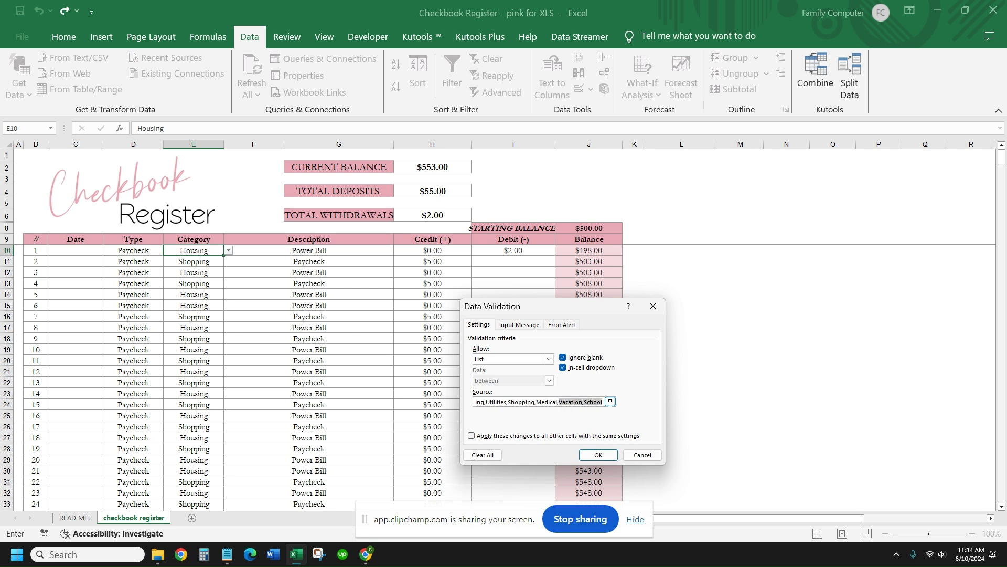
left_click(601, 403)
key("BackSpace")
key("BackSpace")
key("BackSpace")
left_click_drag(574, 402, 456, 404)
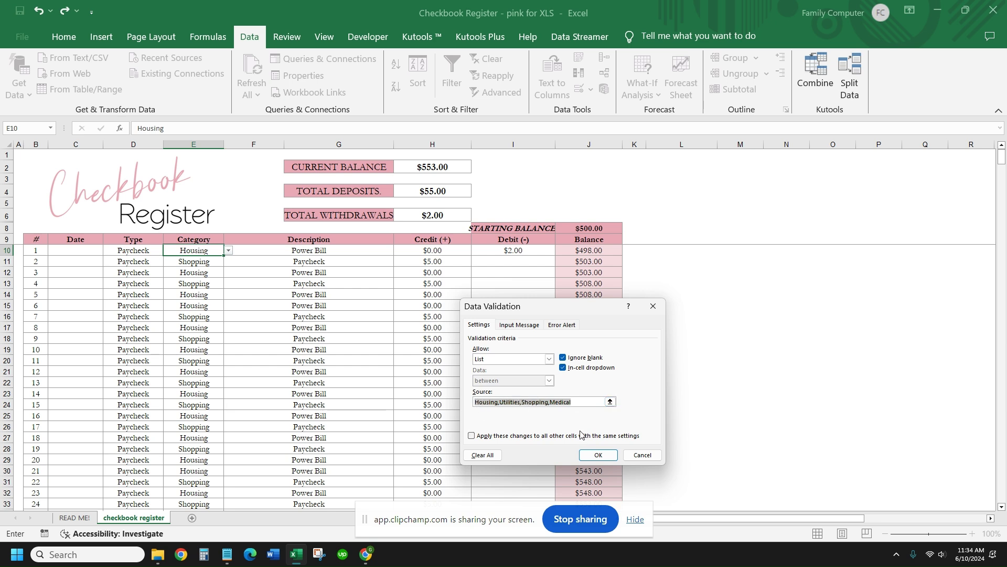
left_click(571, 404)
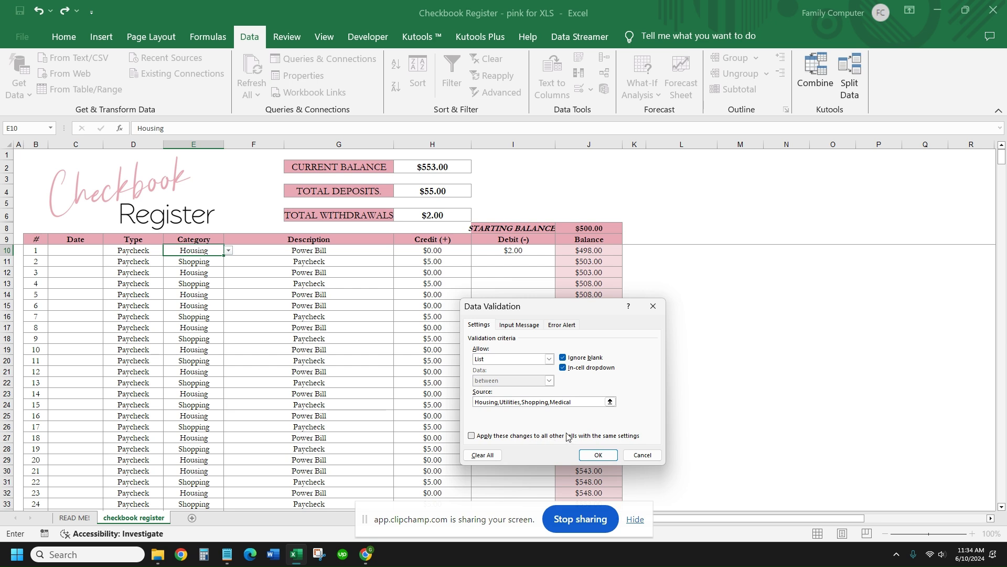
left_click(472, 436)
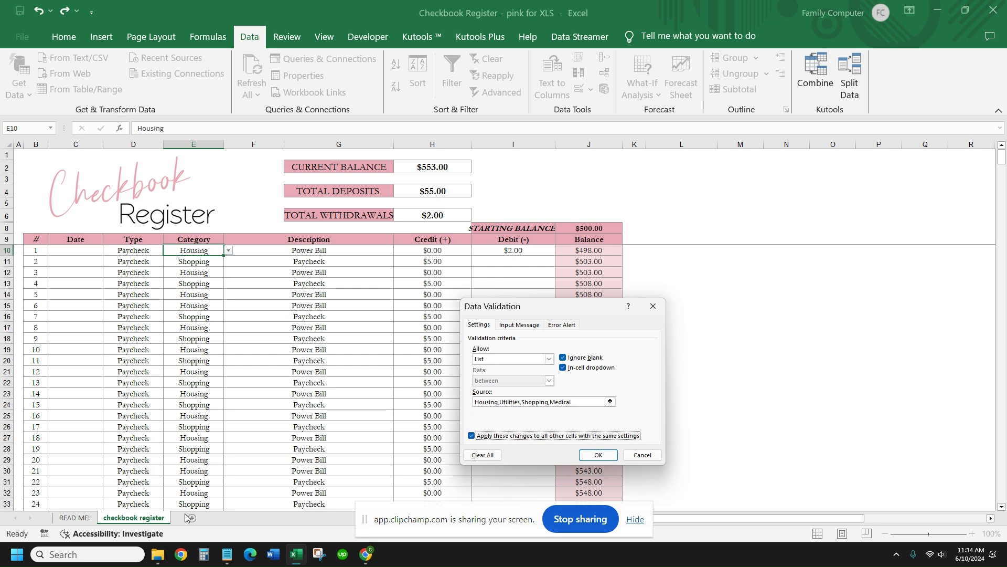
left_click(598, 455)
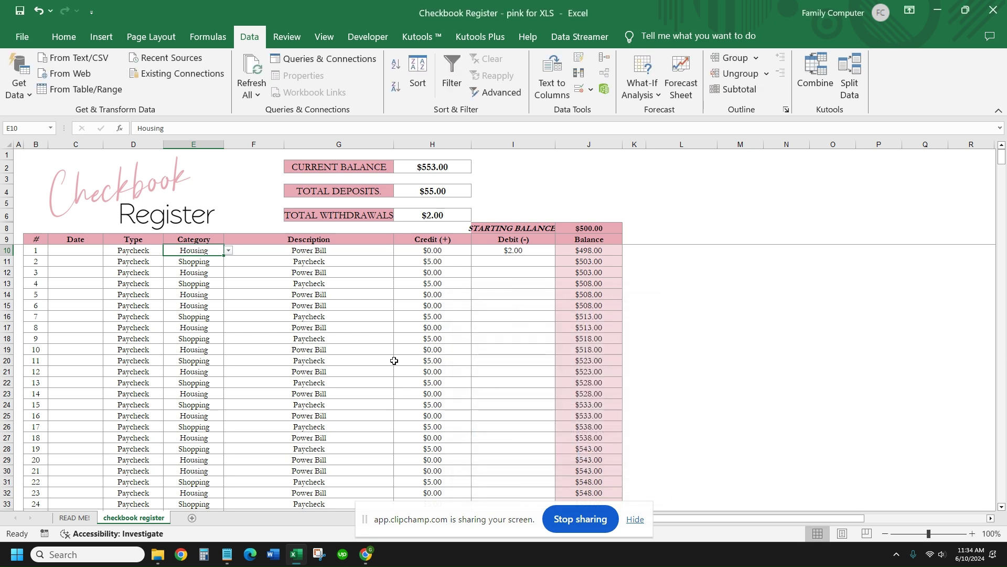
left_click(220, 262)
left_click(228, 262)
key("Escape")
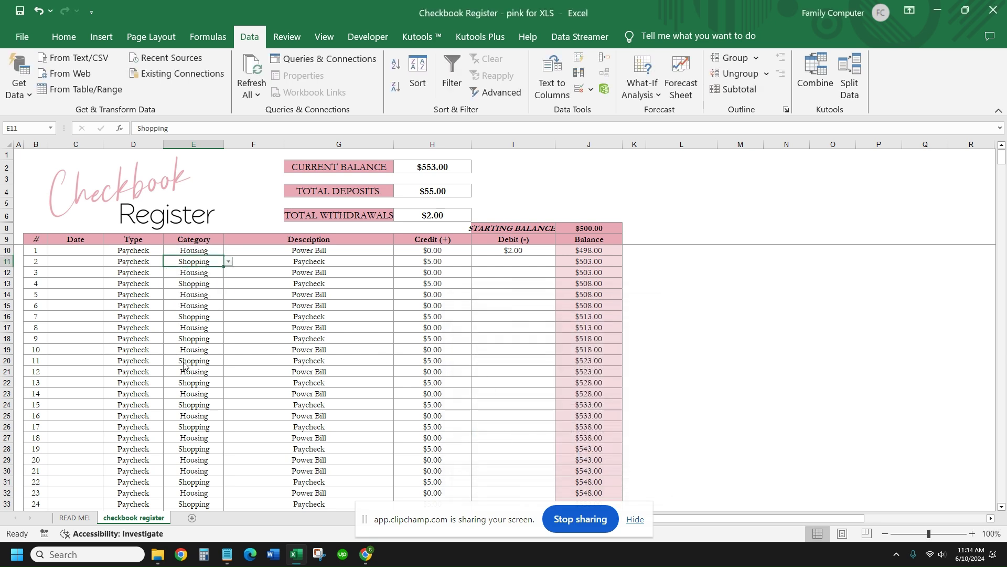
left_click(201, 286)
left_click(229, 283)
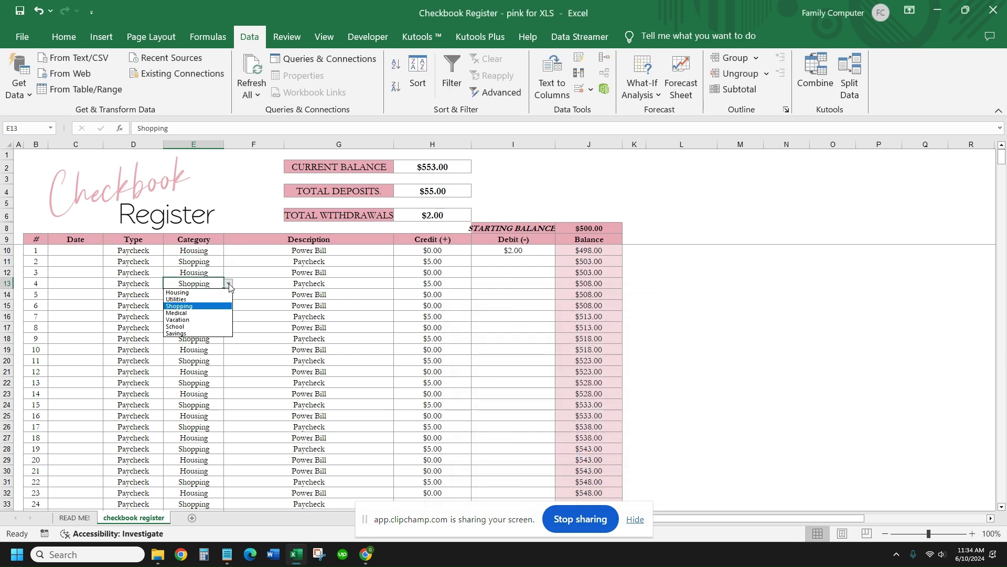
left_click(200, 254)
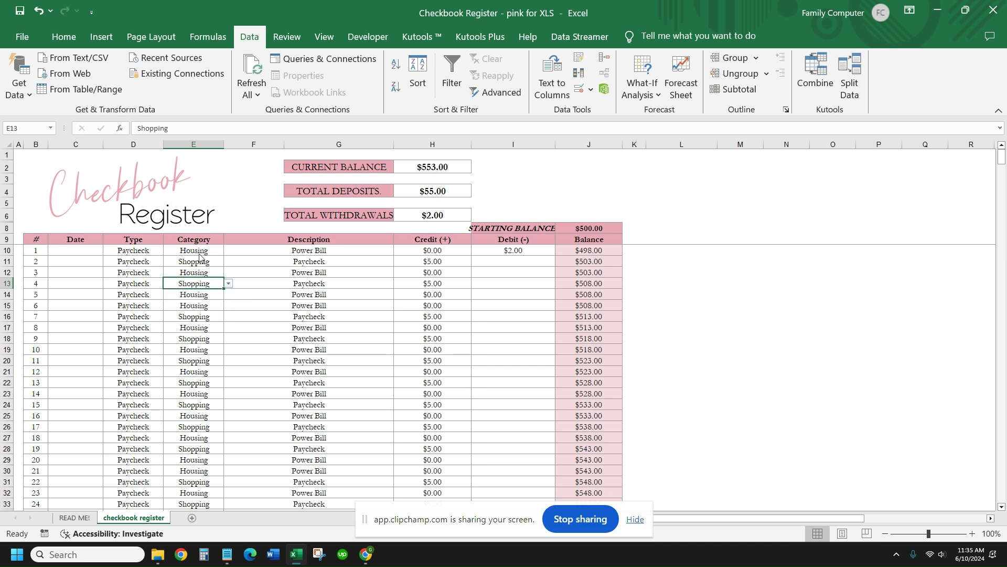
left_click(224, 252)
left_click(227, 250)
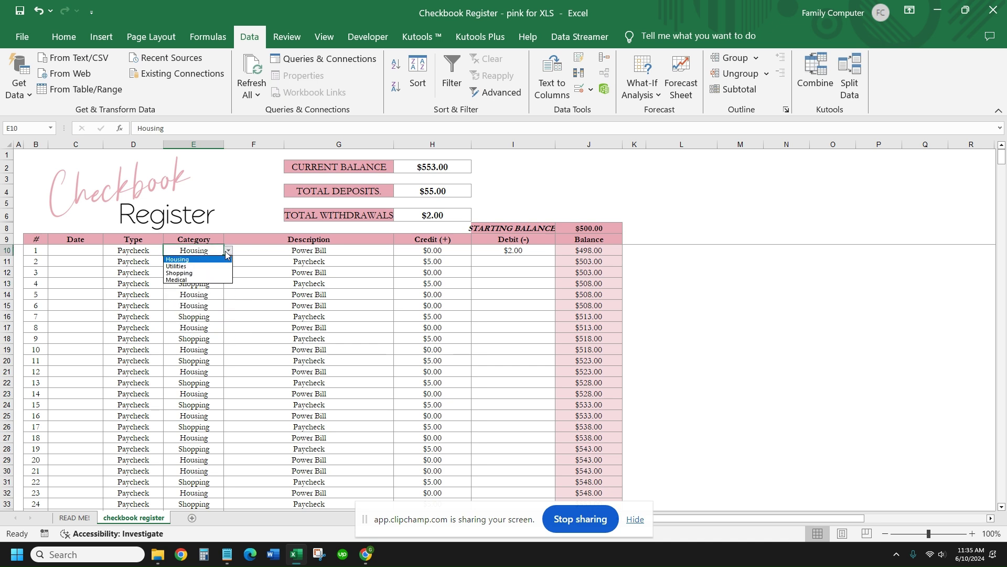
key("Escape")
left_click(206, 282)
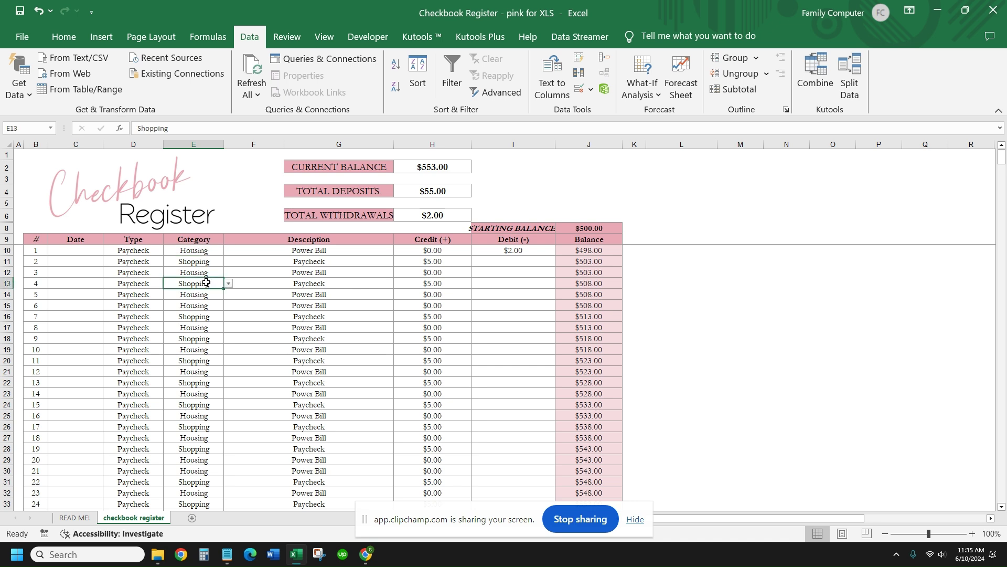
left_click(201, 254)
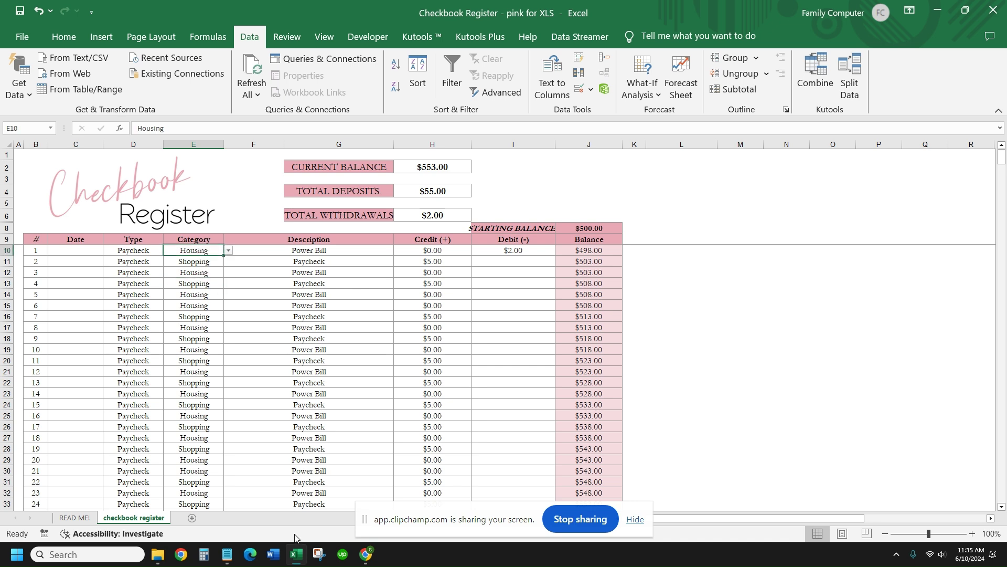
Fill Housing from E10 down to E33, then through the rest of the Category column
left_click(211, 261)
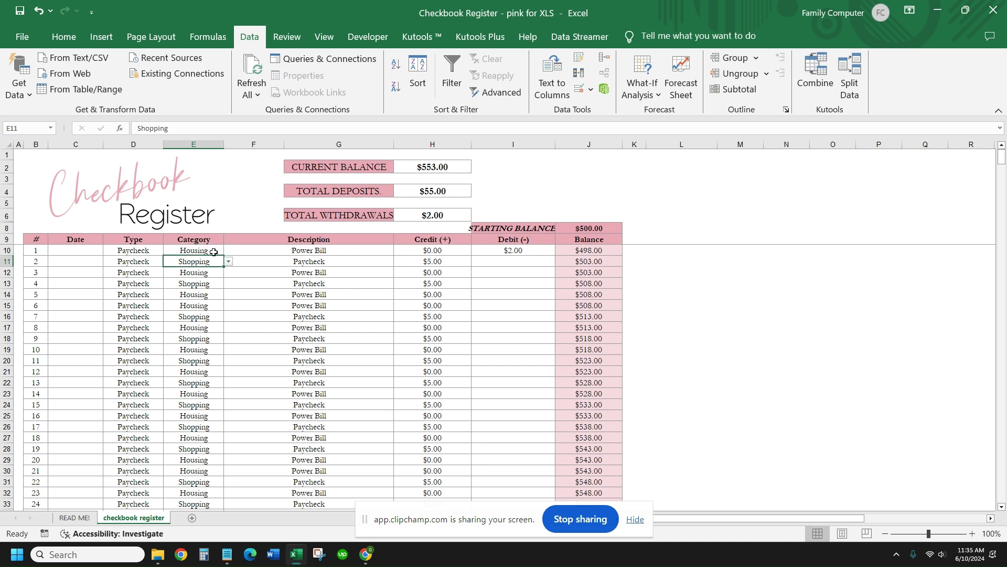
left_click(213, 252)
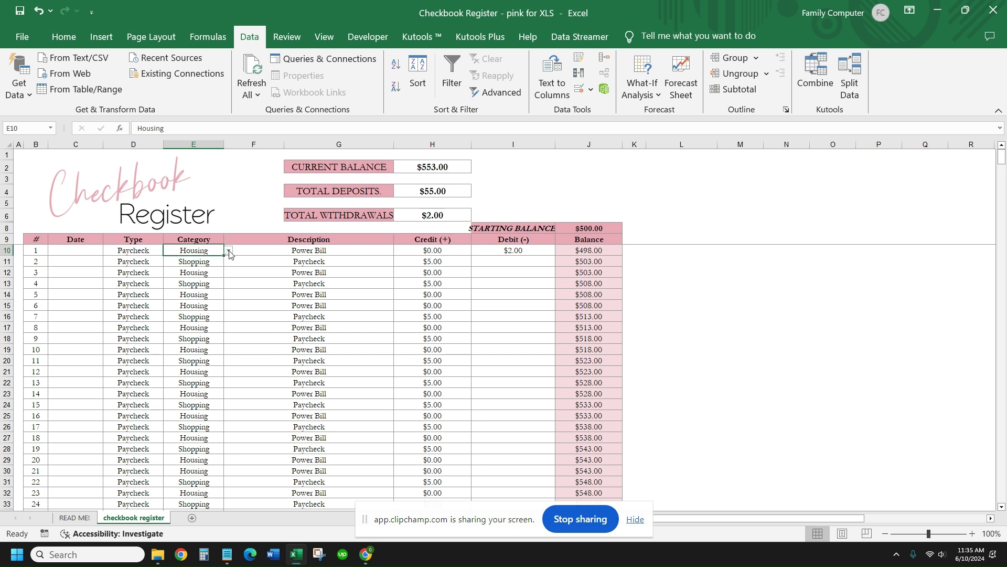
left_click_drag(225, 255, 210, 503)
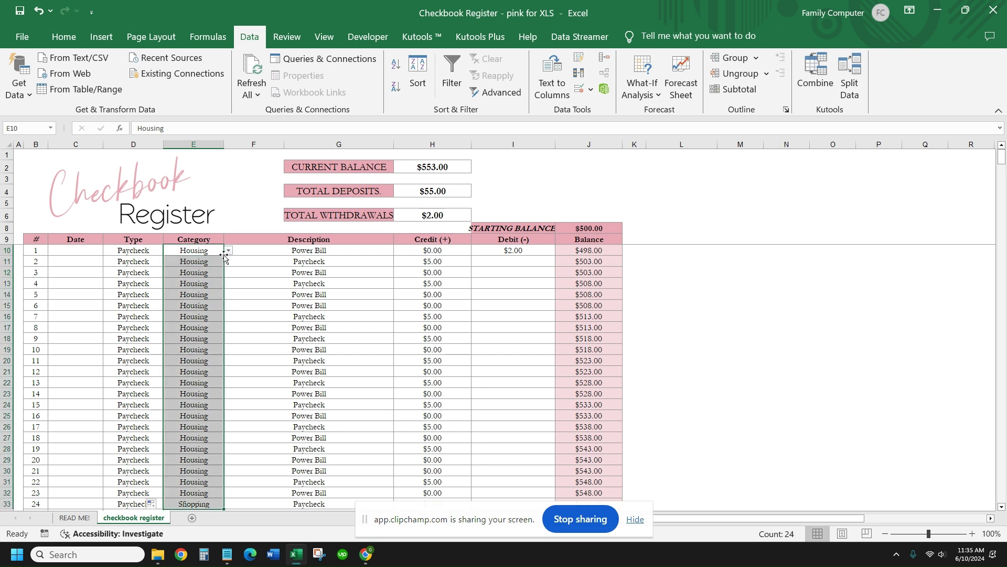
scroll(213, 388, "down", 1)
scroll(210, 388, "down", 2)
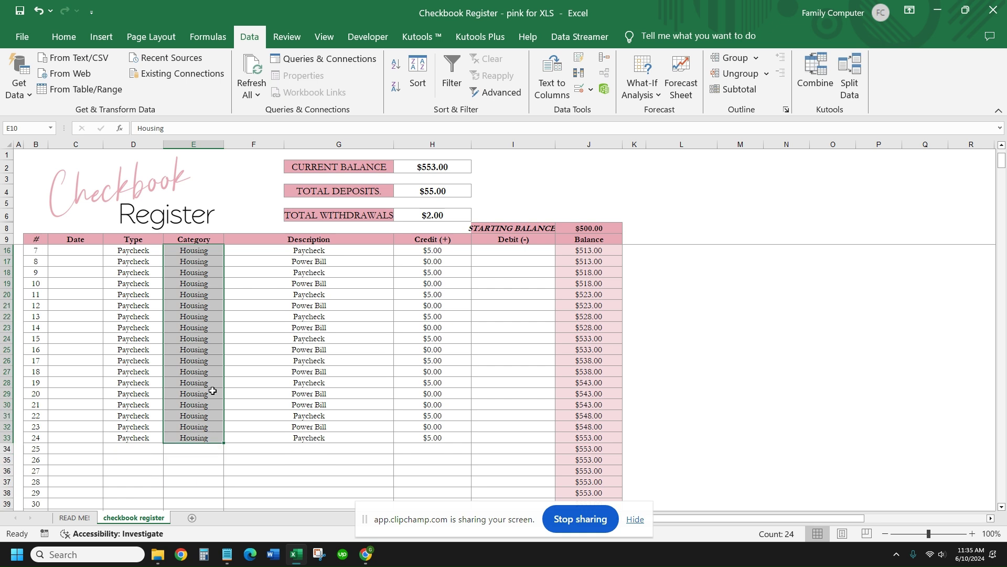
left_click(209, 426)
double_click(226, 432)
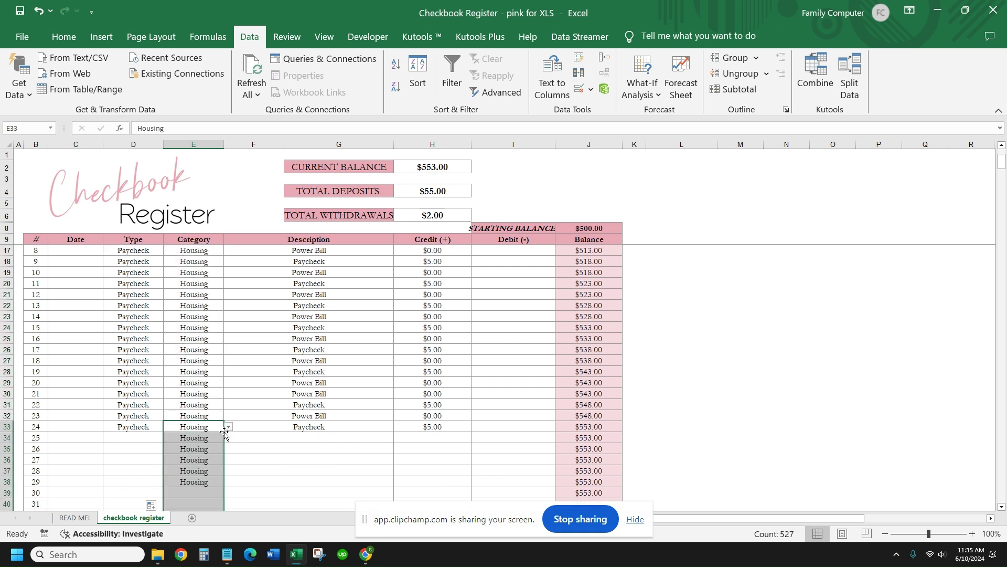
scroll(208, 400, "down", 3)
scroll(208, 399, "down", 10)
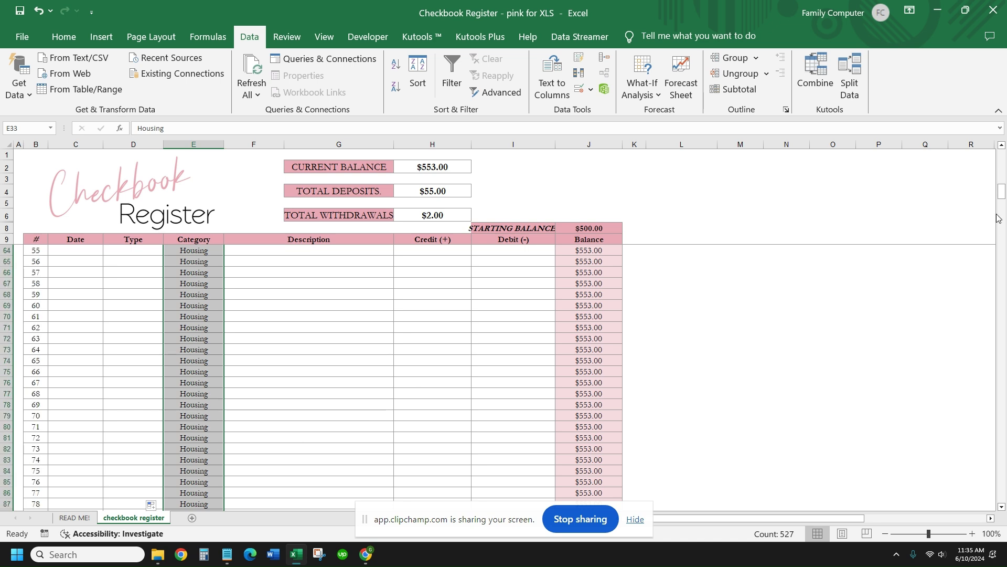
left_click_drag(1002, 189, 1000, 110)
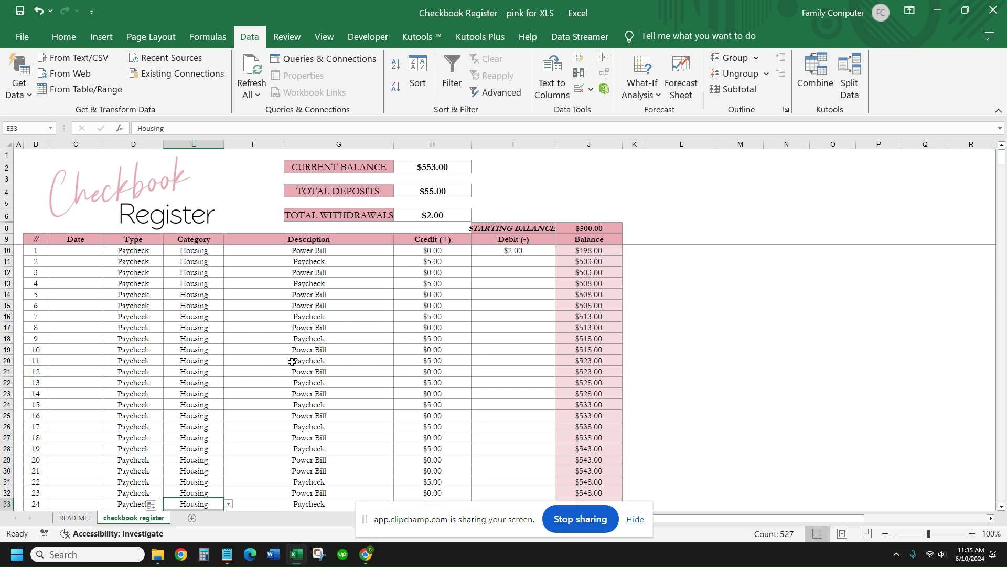
left_click(208, 253)
left_click(229, 250)
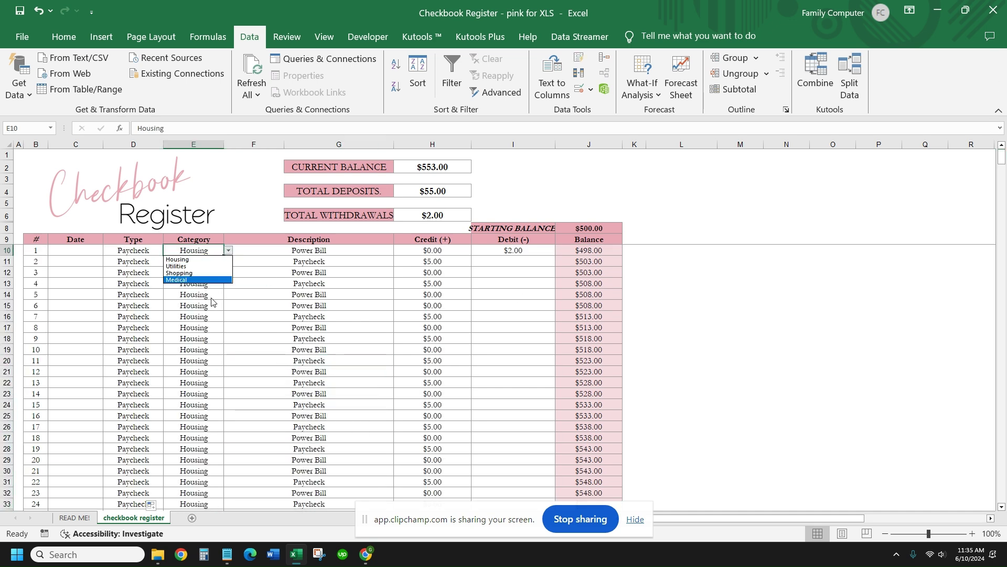
left_click(207, 319)
left_click(216, 339)
left_click(229, 338)
left_click(194, 344)
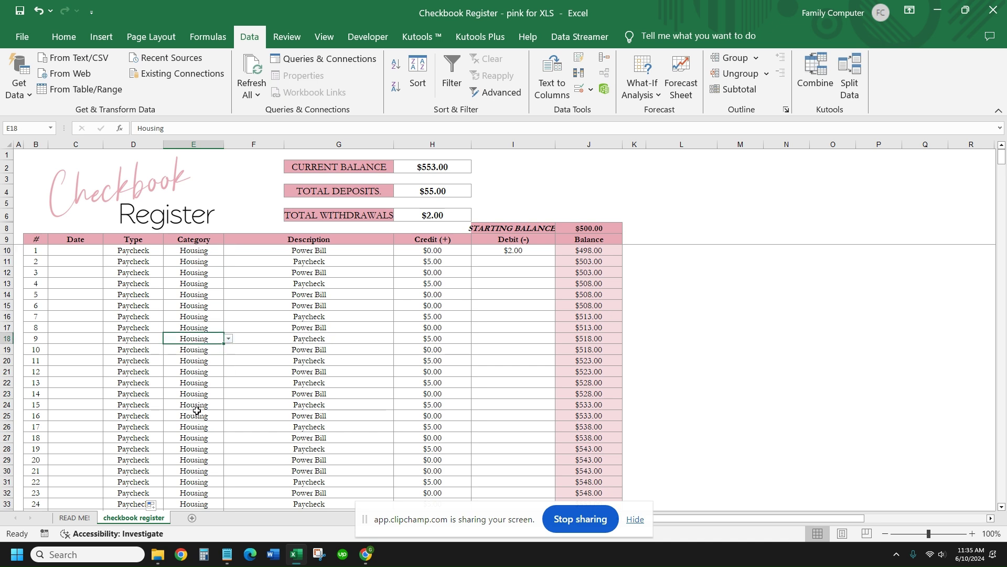
left_click(207, 449)
left_click(229, 450)
key("Escape")
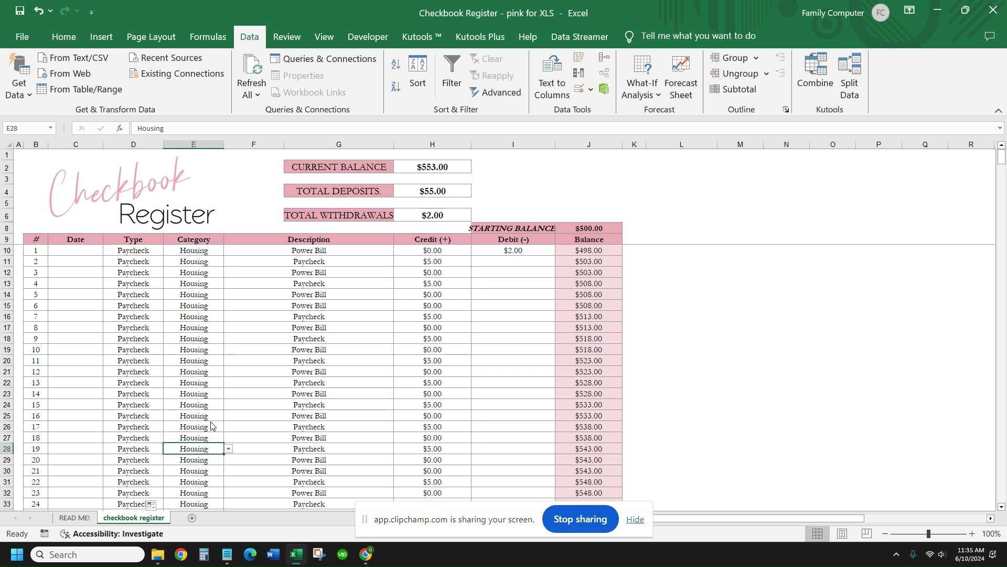
left_click(145, 248)
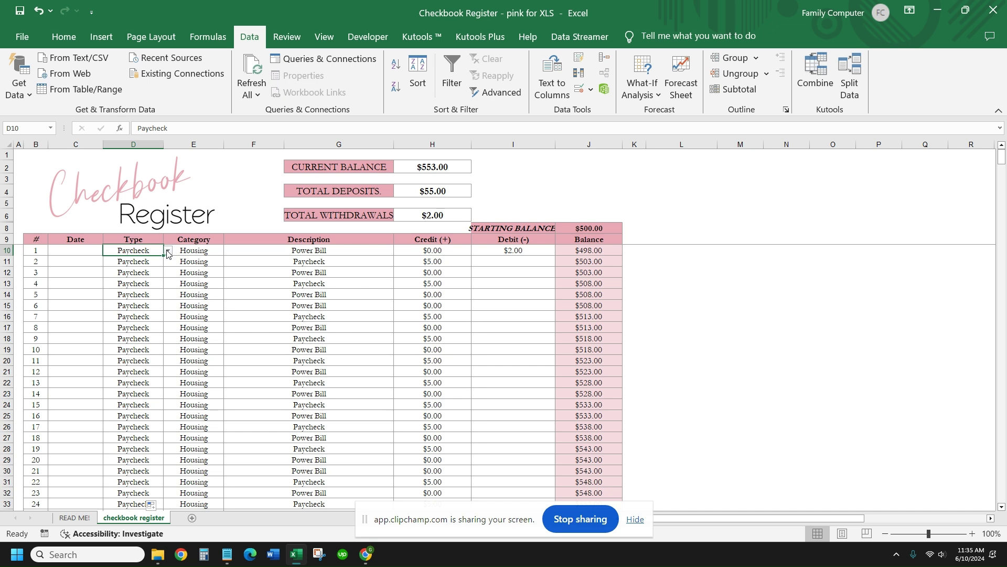
Replace D10's Type validation source with Puppies, Kittens and confirm with OK
left_click(168, 250)
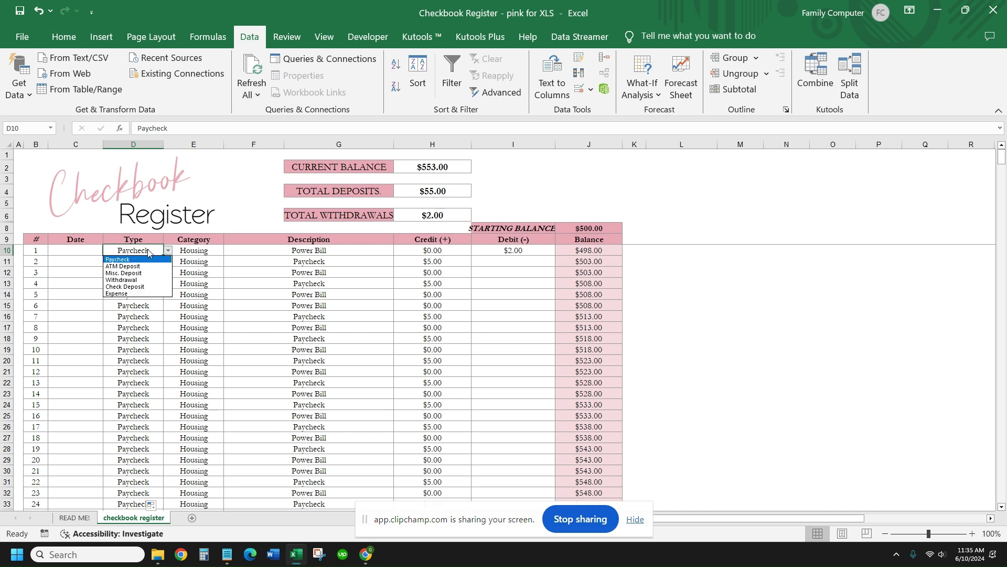
key("Escape")
left_click(567, 84)
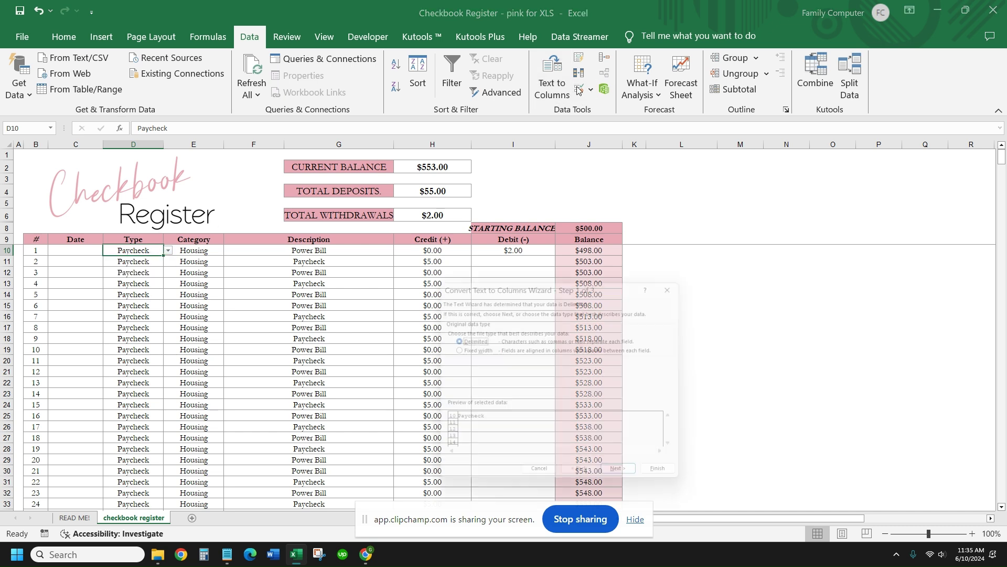
left_click(667, 290)
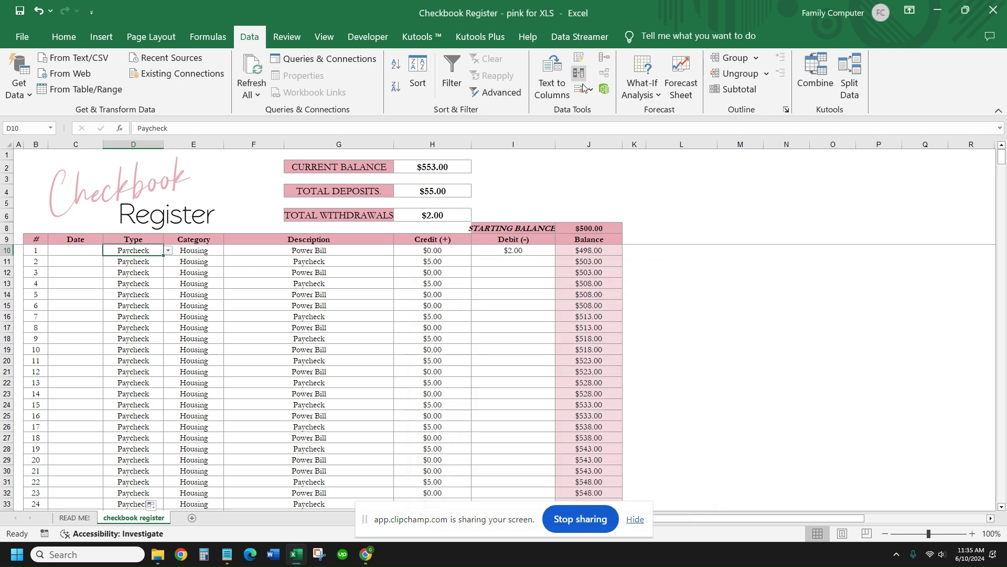
left_click(579, 88)
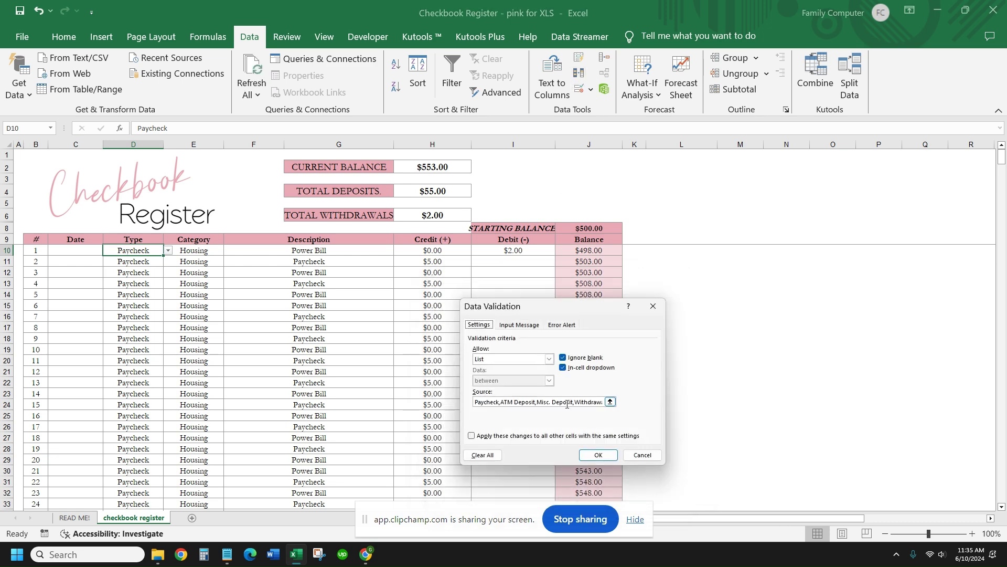
left_click(566, 404)
left_click_drag(475, 402, 611, 407)
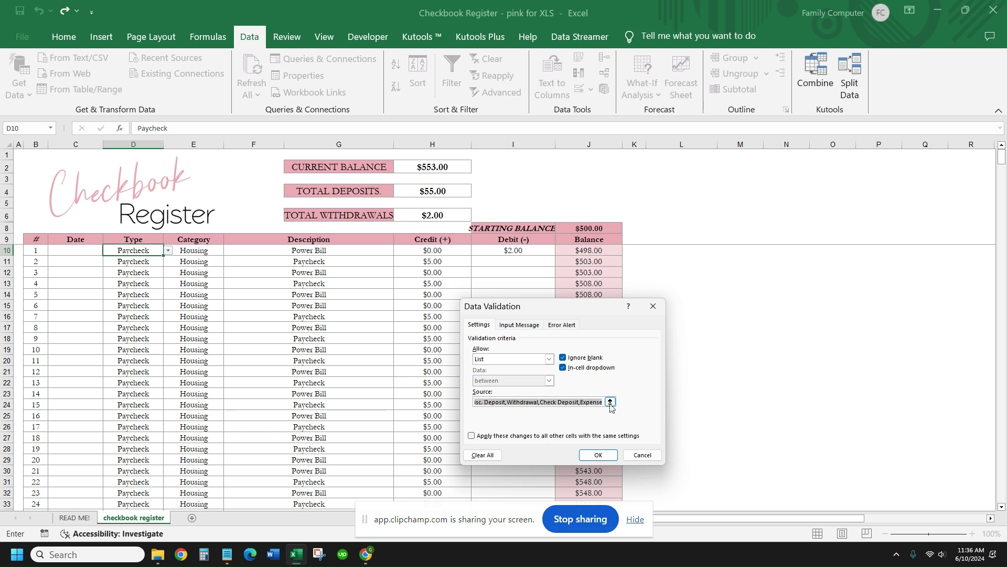
type("Puppies, Kittens")
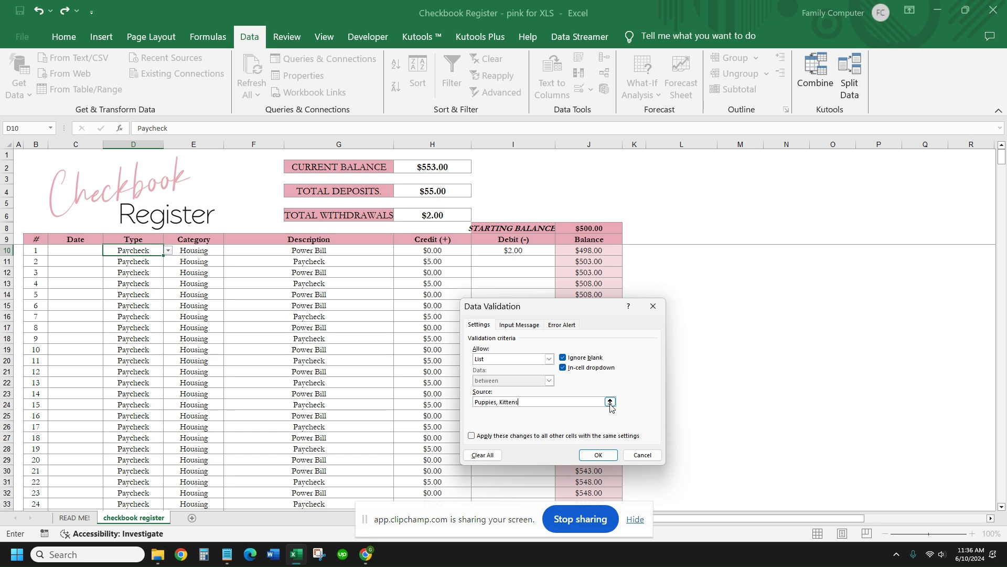
left_click(598, 455)
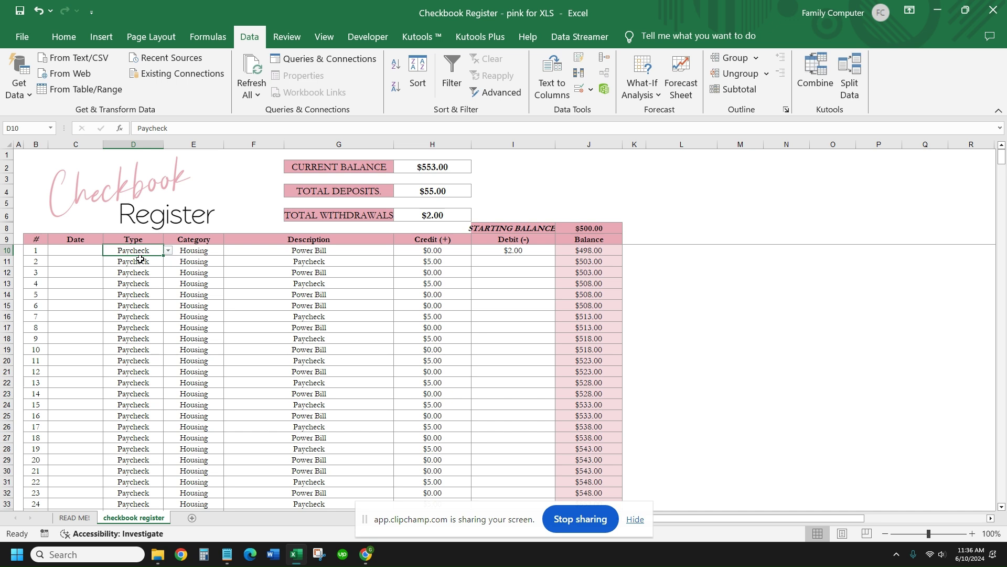
Choose Puppies for D10 and fill it down the Type column through entry 550
left_click(169, 251)
left_click(151, 259)
left_click_drag(163, 255, 144, 505)
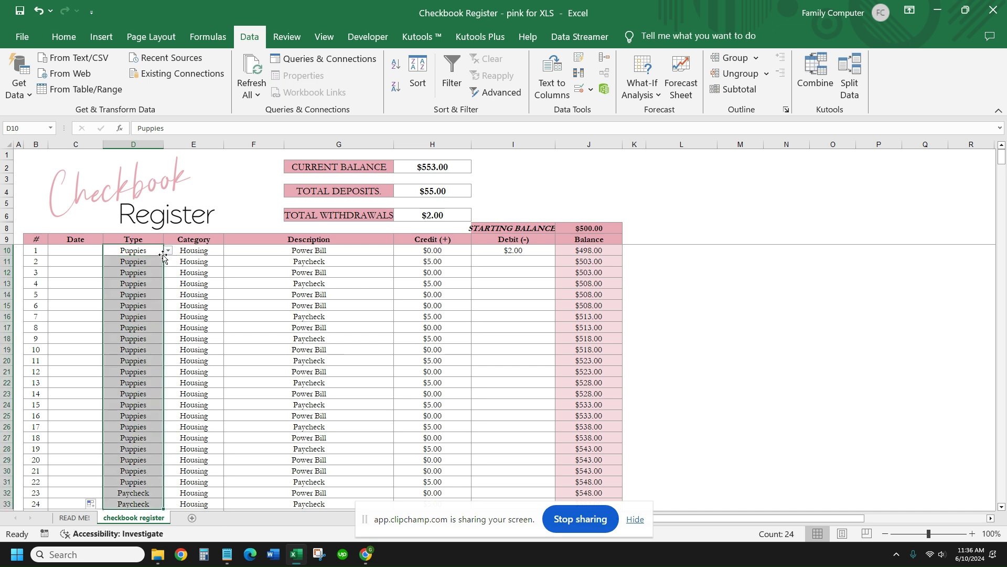
scroll(142, 357, "down", 4)
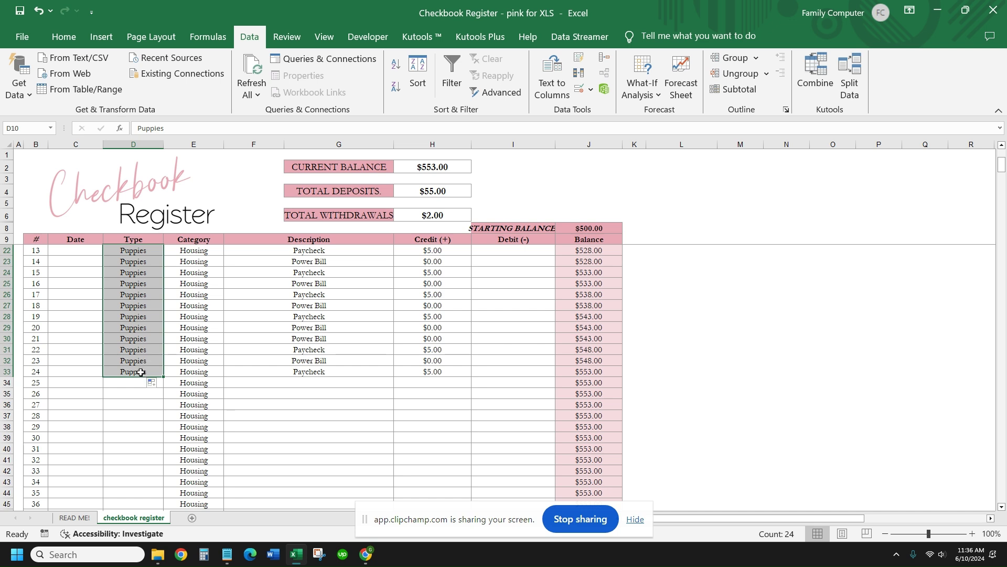
left_click(141, 372)
double_click(163, 376)
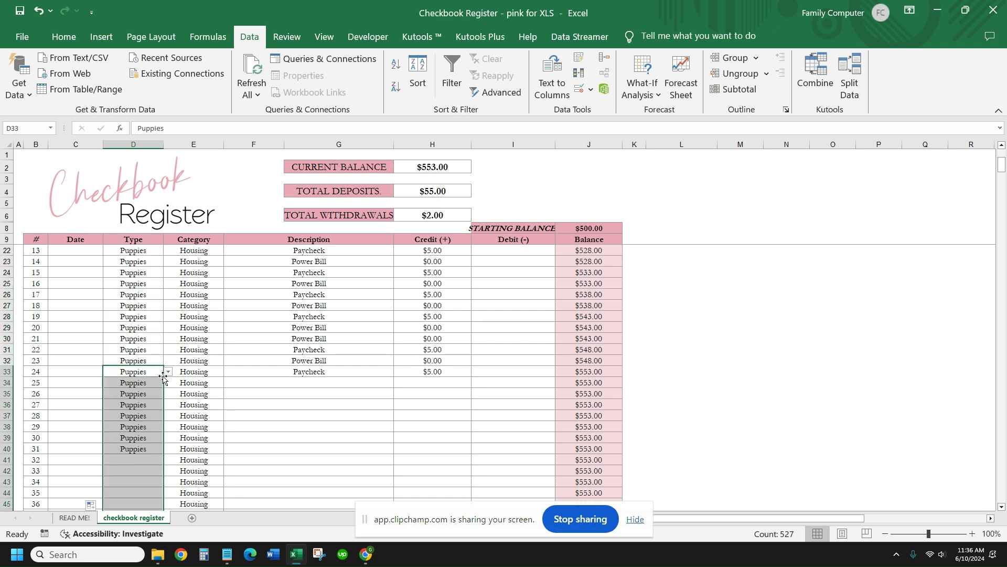
scroll(147, 349, "down", 2)
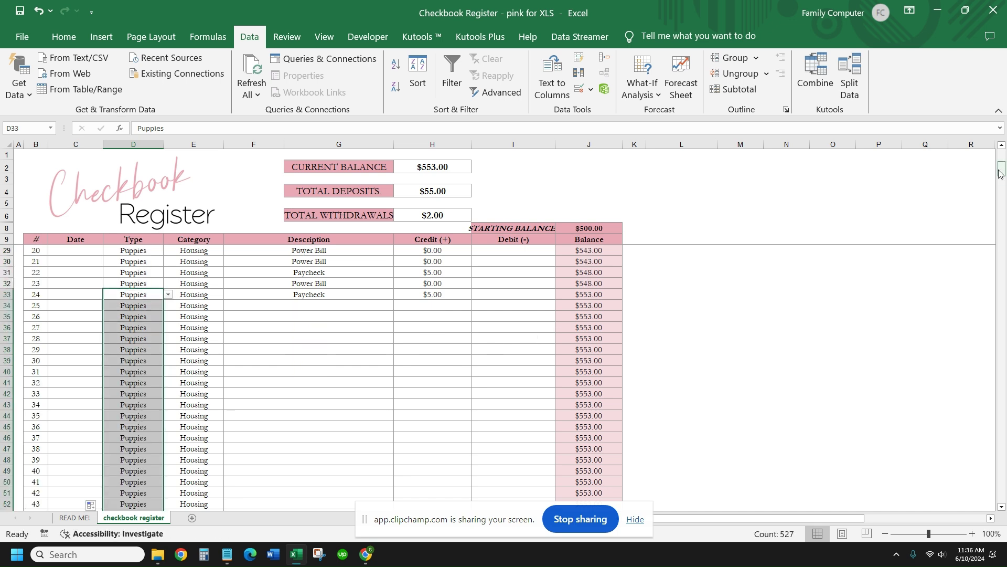
left_click_drag(1001, 169, 1005, 403)
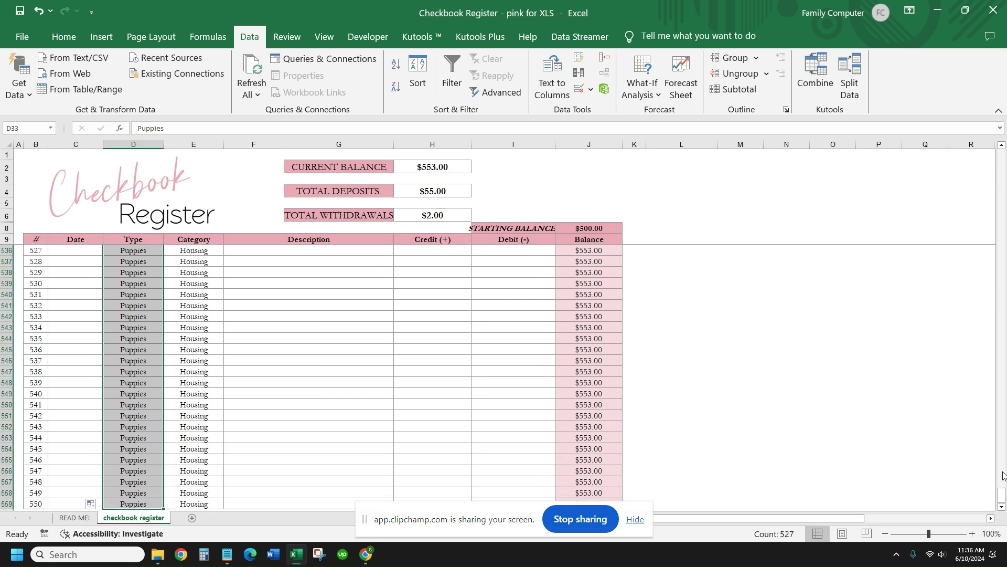
left_click_drag(1003, 493, 1002, 158)
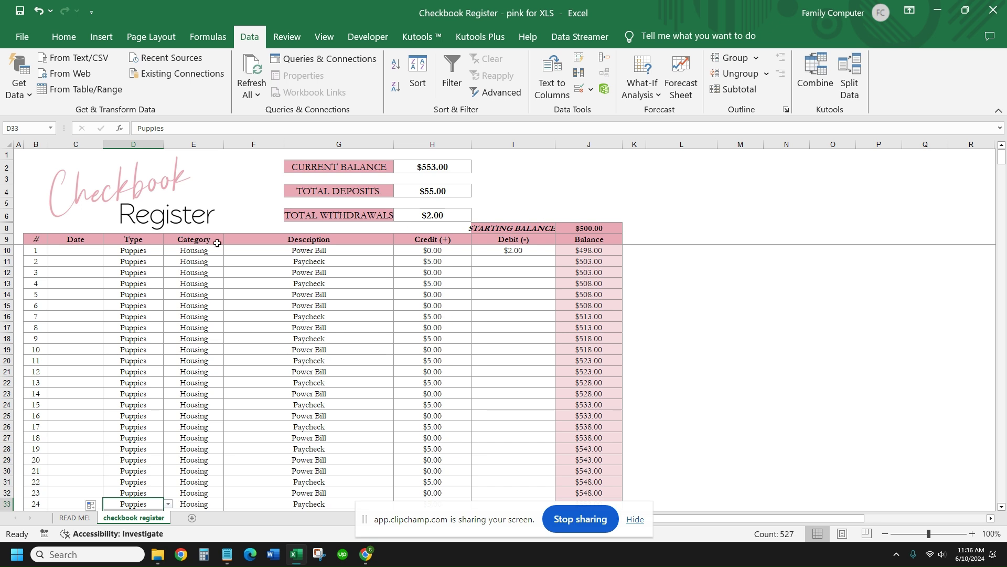
Delete Puppies from the Type cells of entries 2 and 3 (D11, D12)
left_click(111, 261)
key("Delete")
left_click(113, 270)
key("Delete")
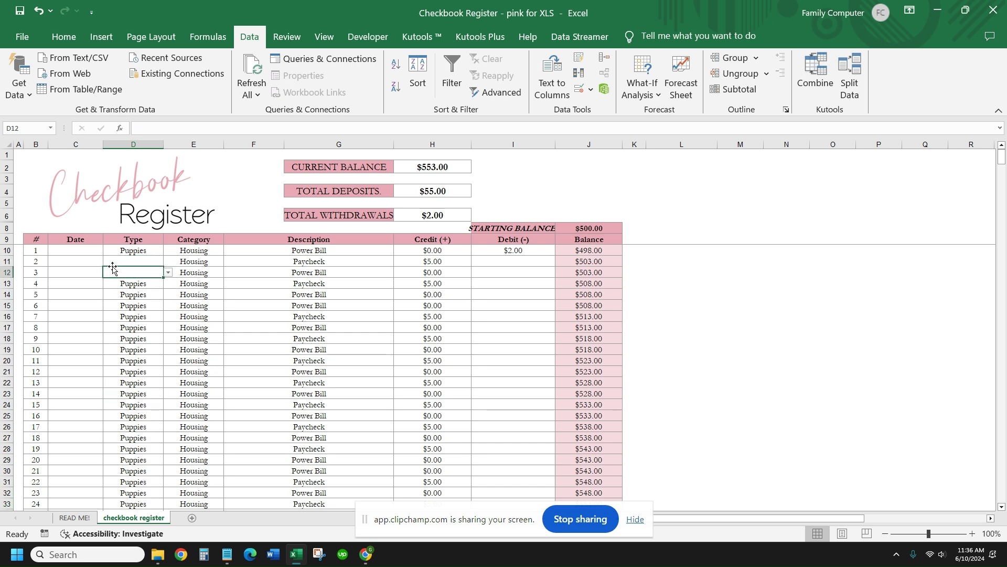
key("Down")
key("Delete")
key("Down")
key("Up")
key("Up")
left_click(117, 260)
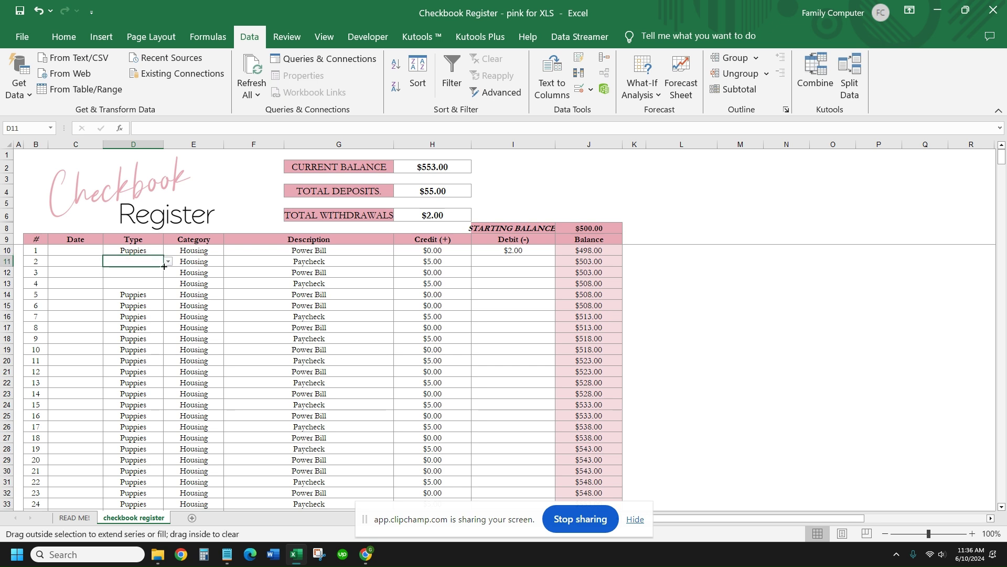
Fill the blank D11 down to row 559, clearing Type through entry 550
left_click(158, 283)
left_click(150, 264)
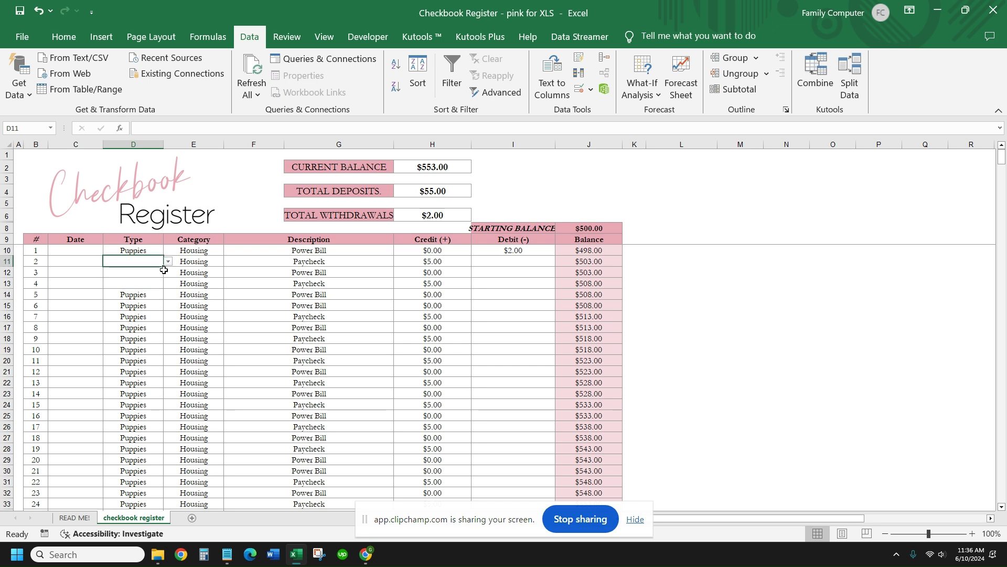
left_click_drag(165, 266, 140, 265)
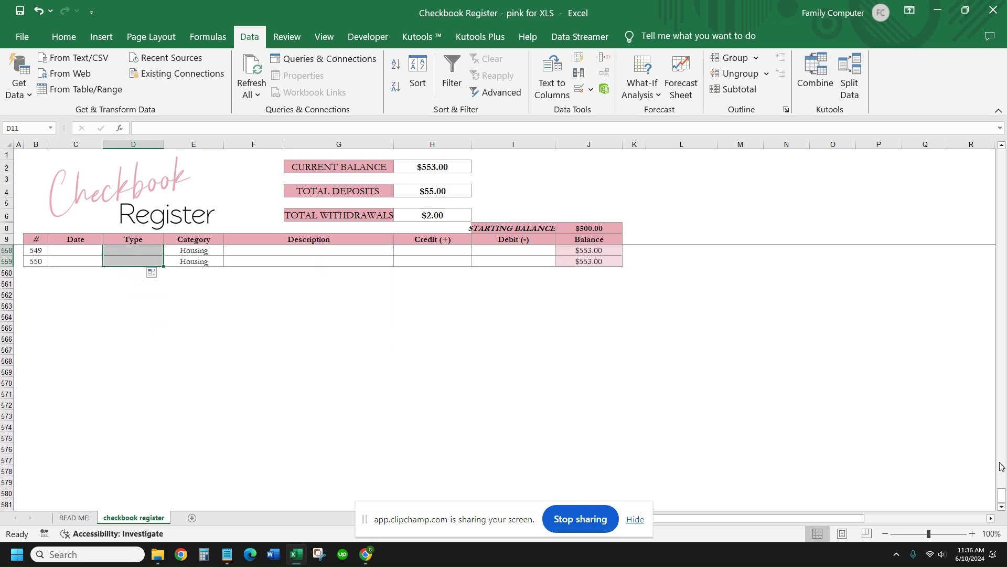
left_click_drag(1001, 496, 1002, 156)
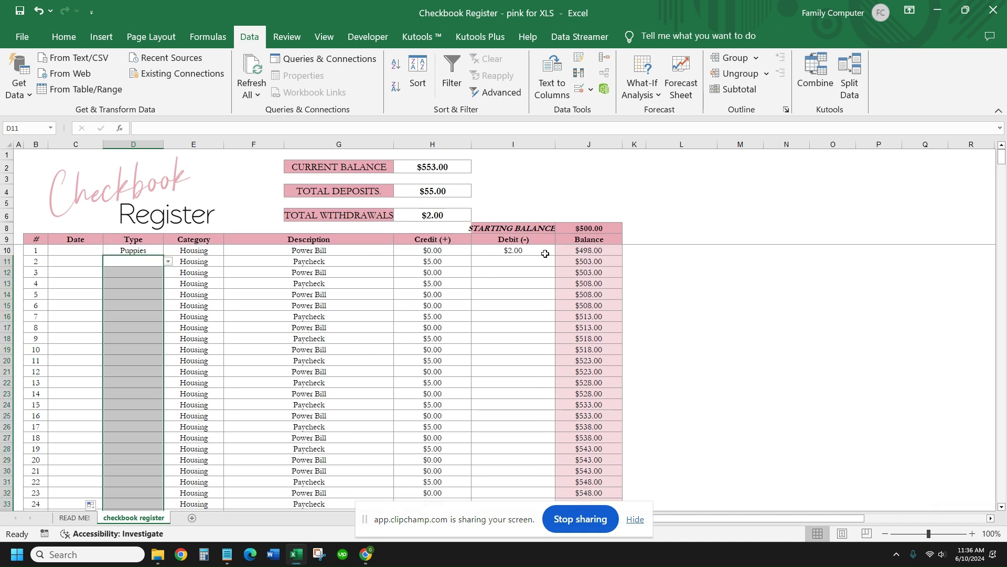
left_click(123, 312)
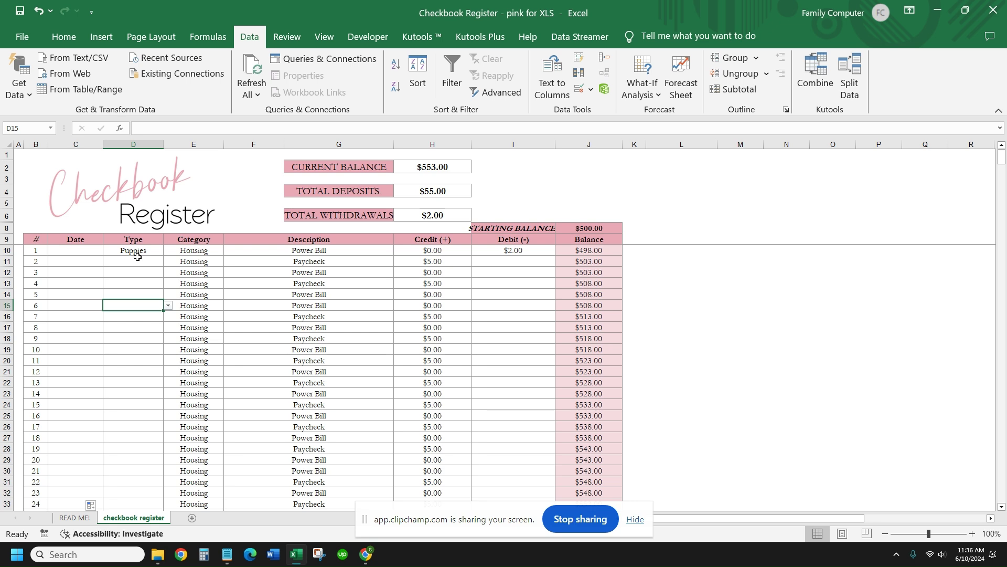
left_click(138, 253)
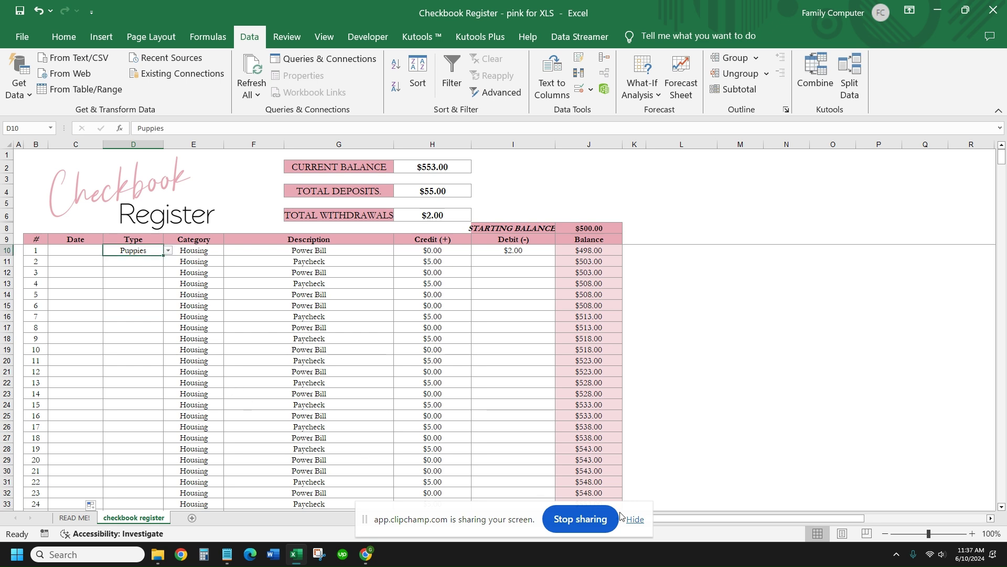
left_click(634, 519)
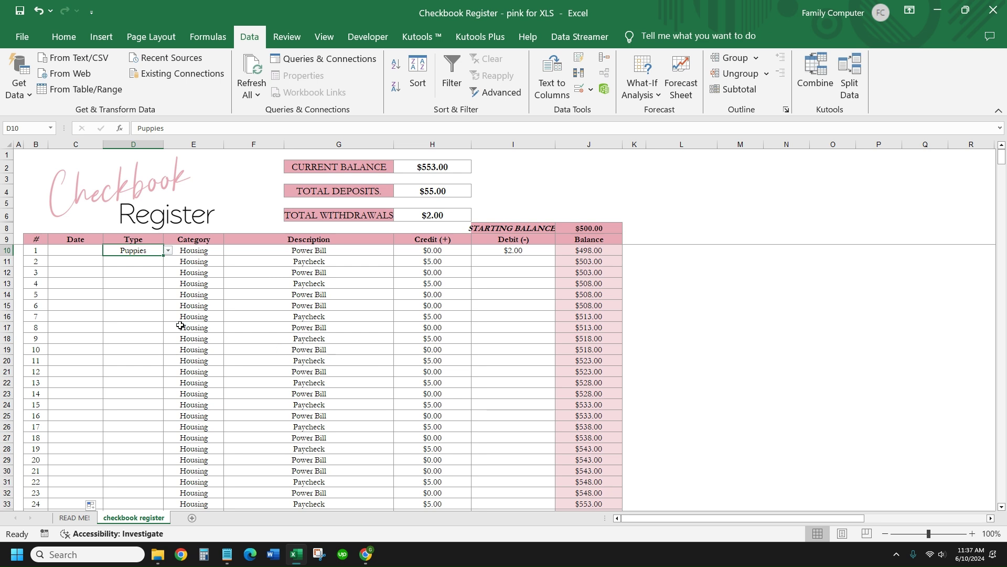